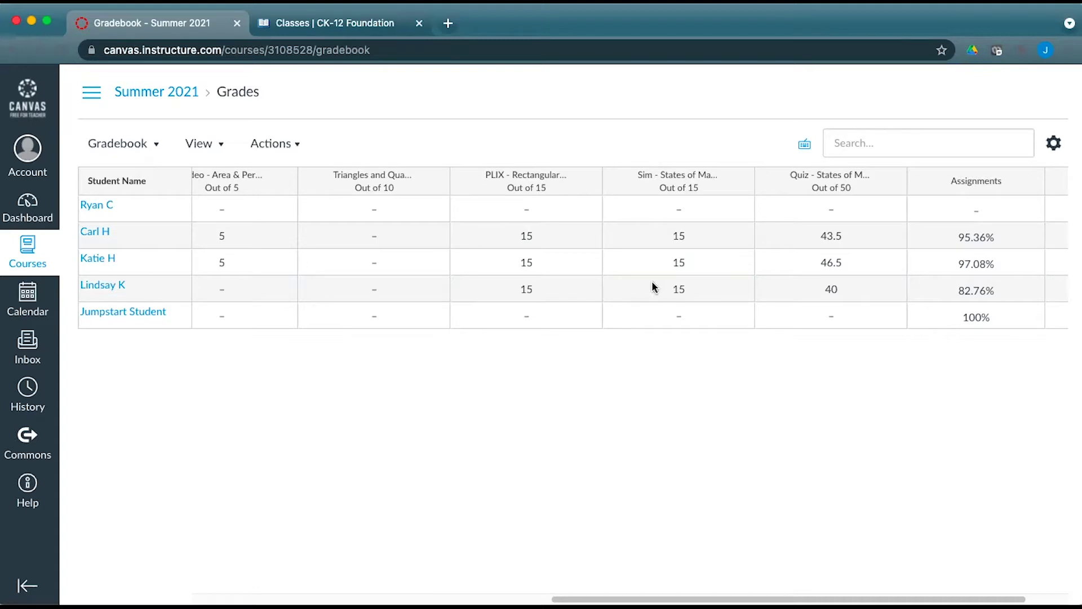
# Review earlier assignment scores in the Summer 2021 gradebook, then return to the course home page.
pyautogui.hscroll(-10, 653, 287)
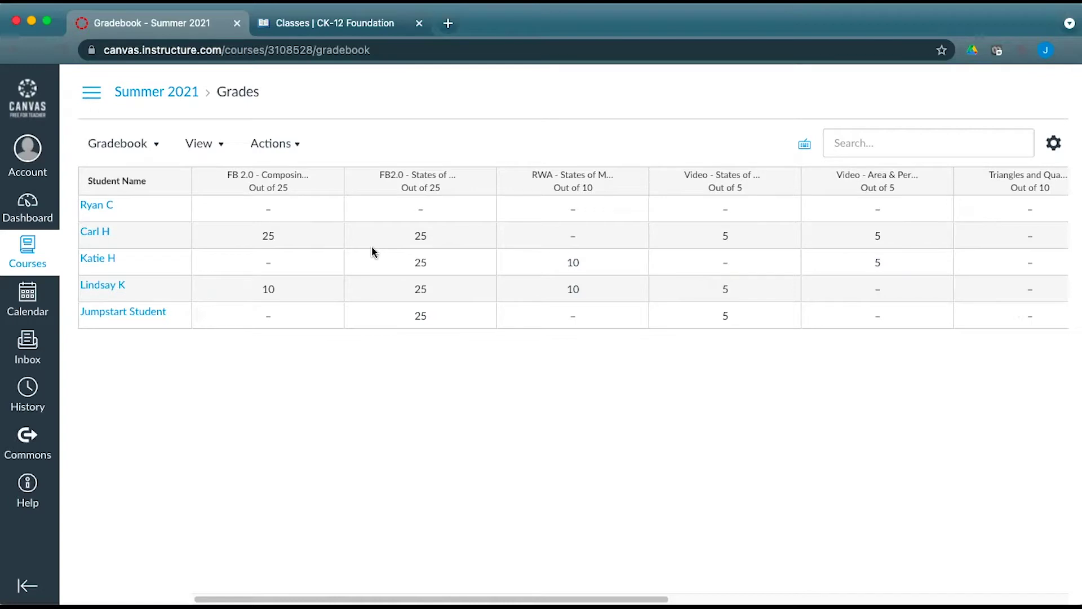
pyautogui.click(153, 93)
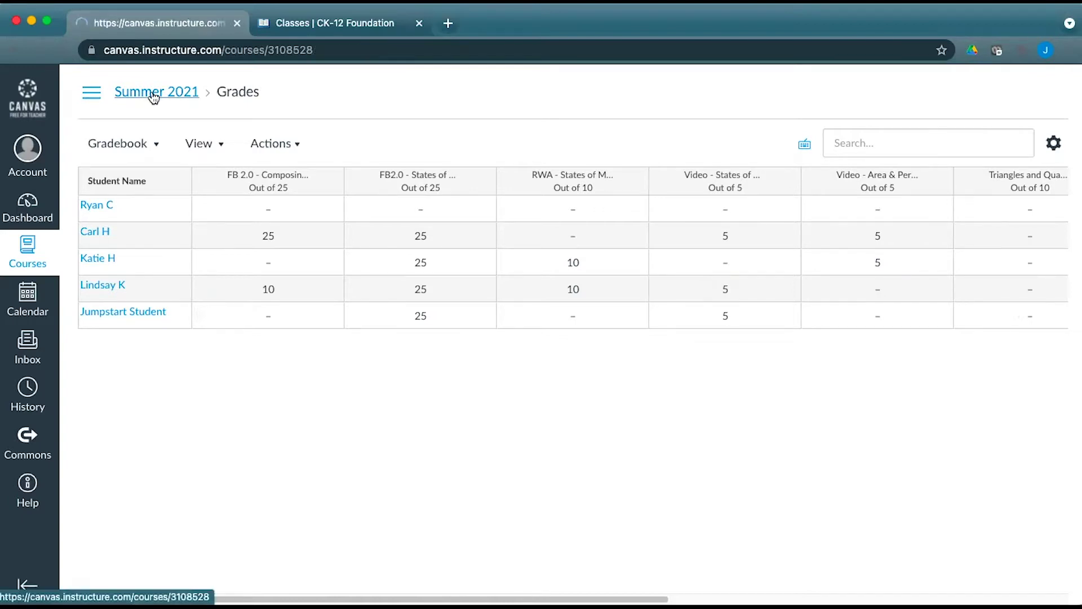
# Open the FB2.0 - States of Matter assignment from the course's Assignments list.
pyautogui.click(117, 209)
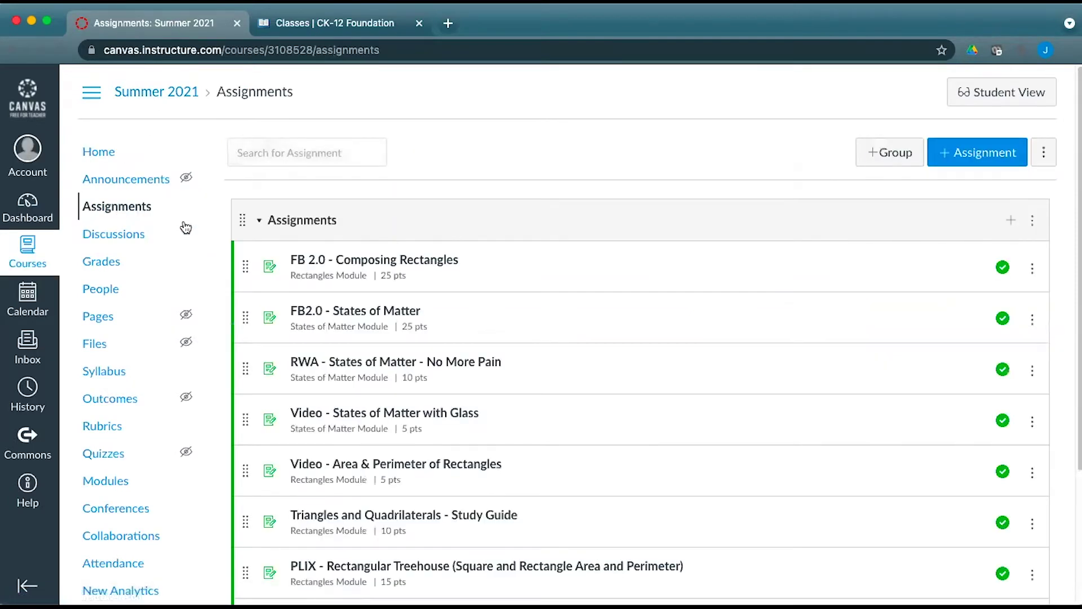
pyautogui.click(357, 311)
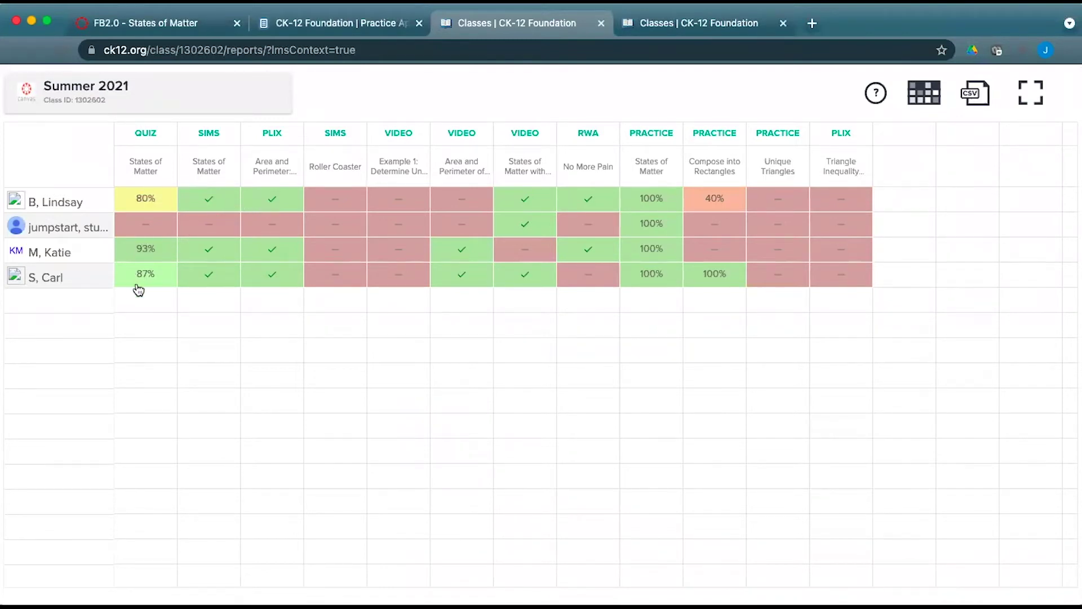
# Check the test and third students' States of Matter practice, then the third student's Compose into Rectangles.
pyautogui.click(661, 229)
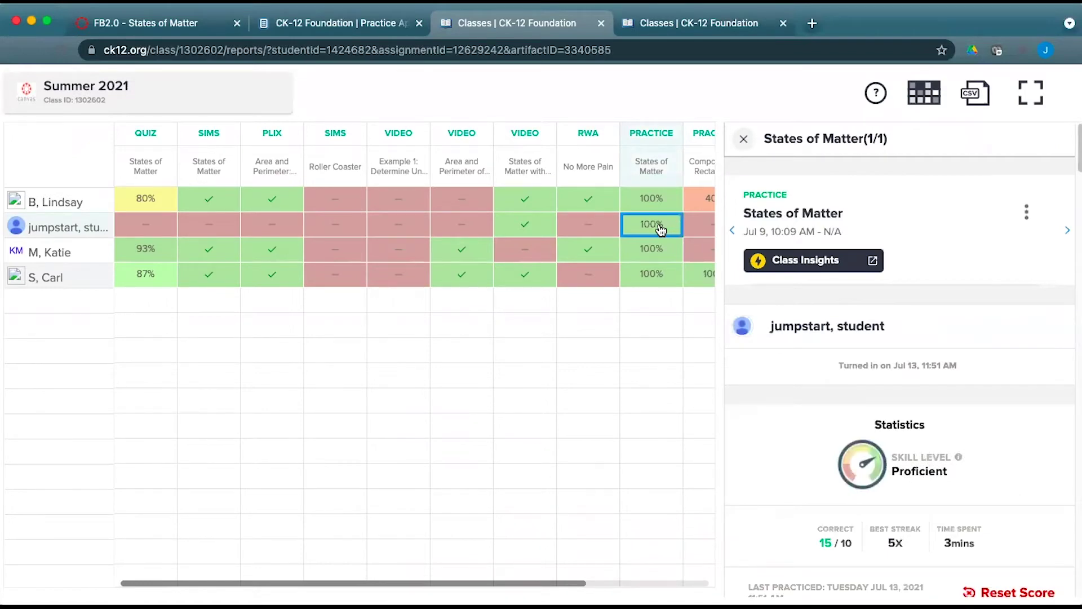
pyautogui.click(660, 259)
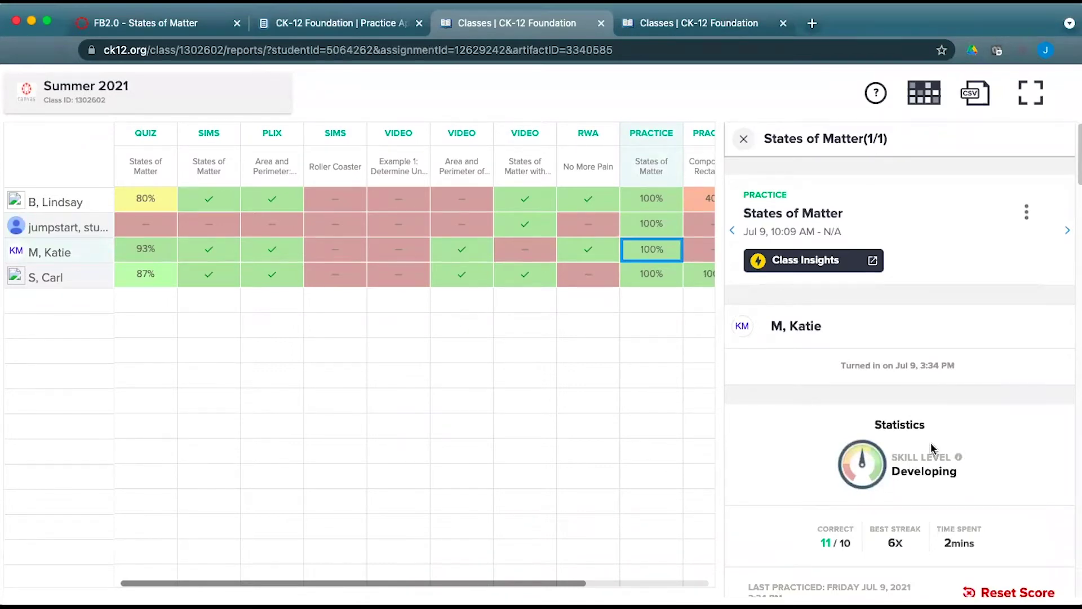
pyautogui.click(697, 253)
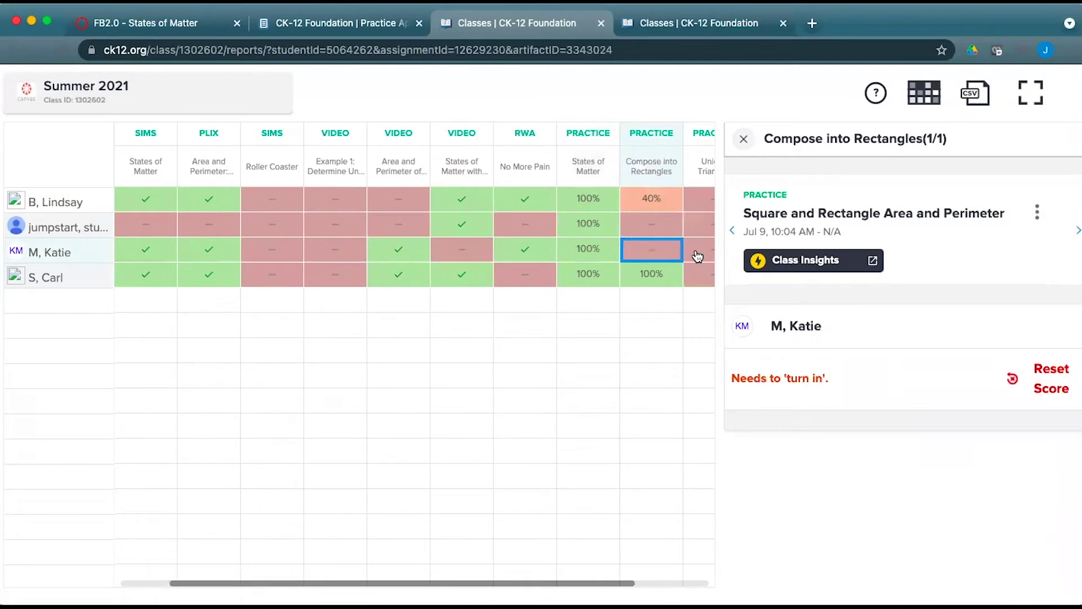
# Recheck both students' Compose into Rectangles progress and open the third student's 93% States of Matter quiz.
pyautogui.click(652, 228)
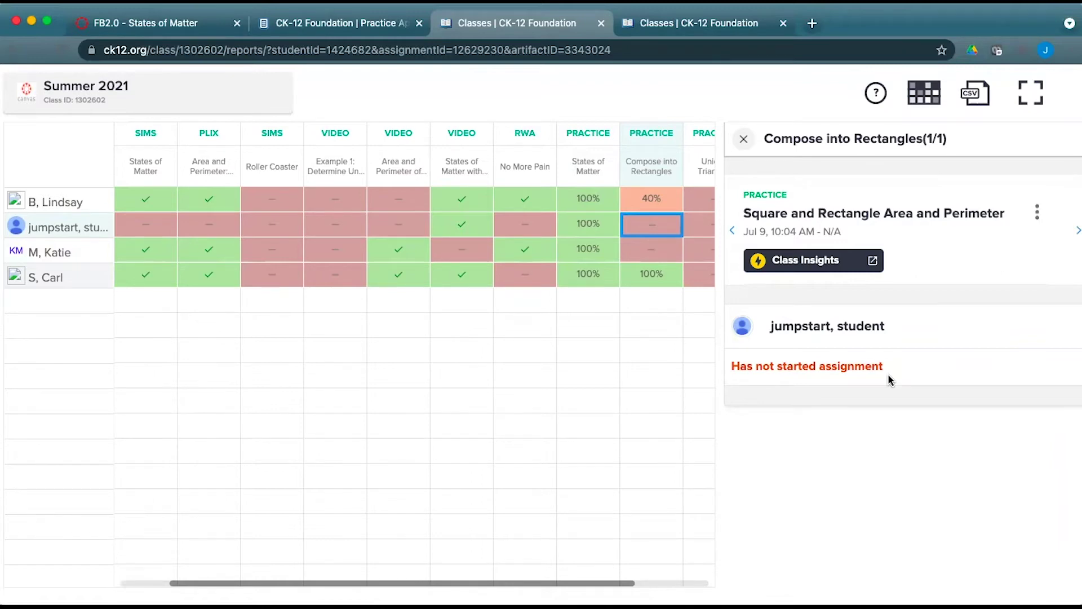
pyautogui.click(656, 251)
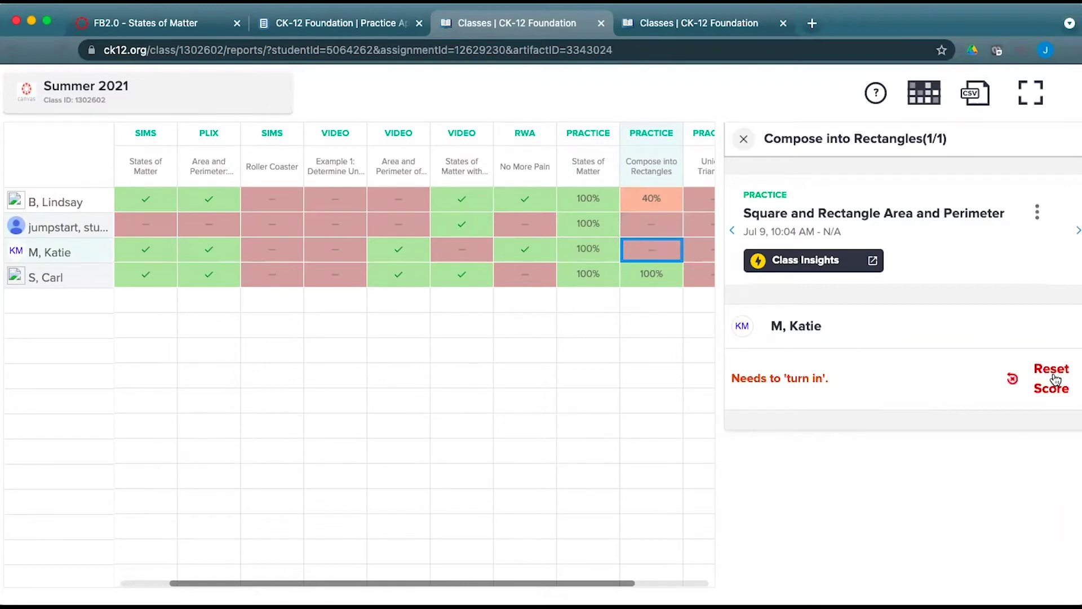
pyautogui.hscroll(-2, 398, 256)
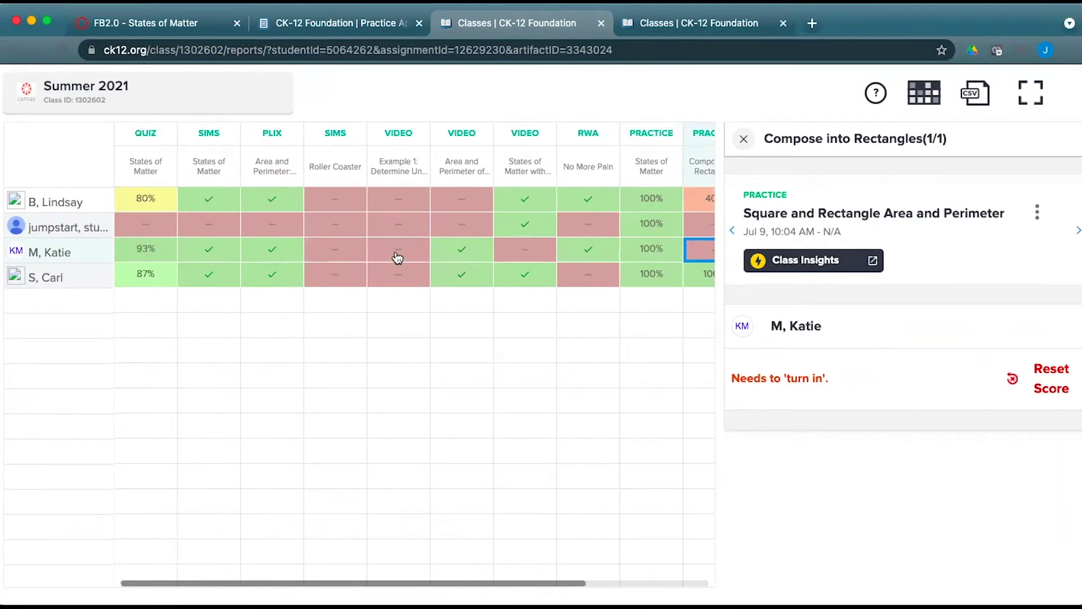
pyautogui.click(153, 252)
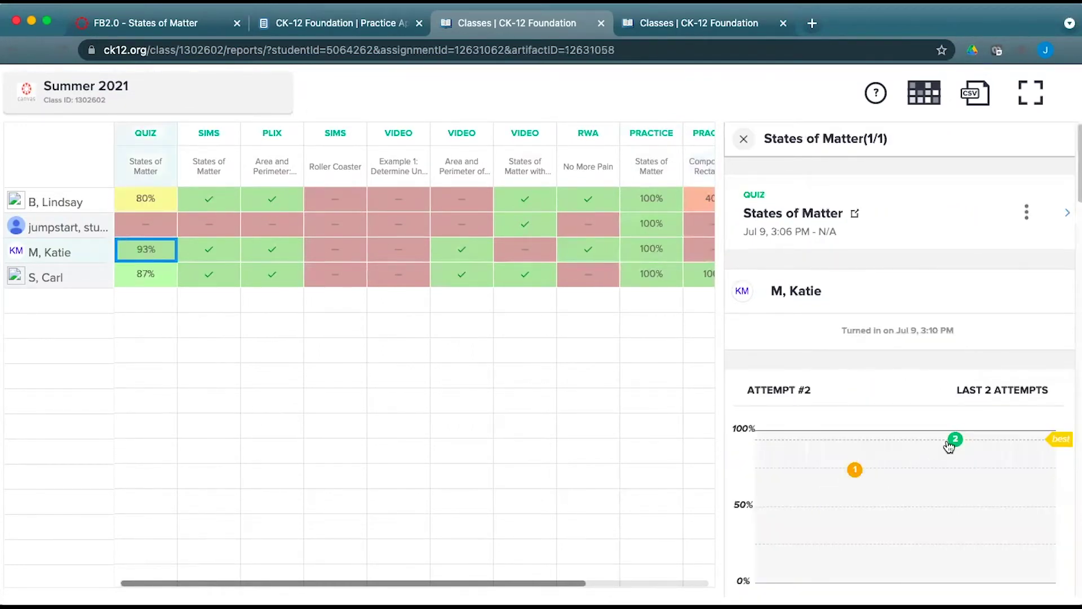
# Scroll through the third student's 93% States of Matter quiz answers.
pyautogui.moveTo(957, 443)
pyautogui.scroll(-4, 1049, 463)
pyautogui.scroll(-10, 1046, 466)
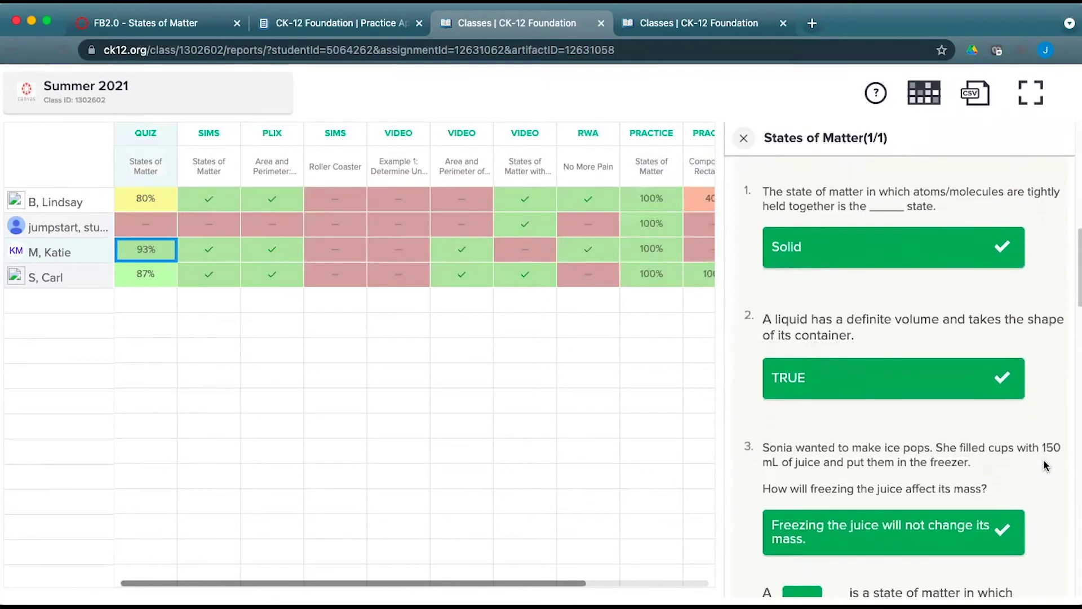
pyautogui.scroll(-9, 1046, 465)
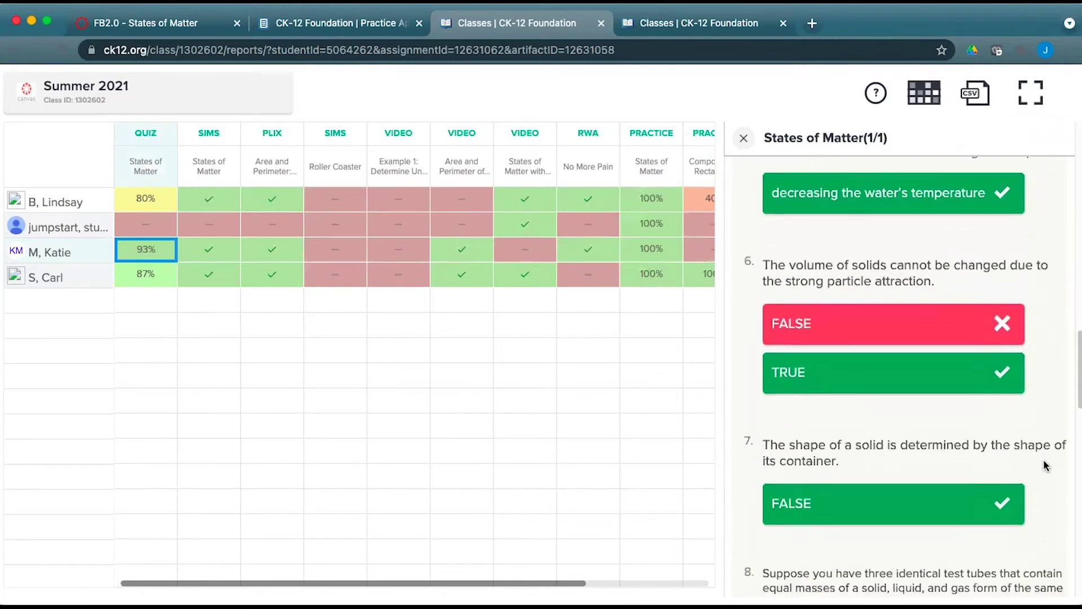
pyautogui.scroll(-9, 1046, 466)
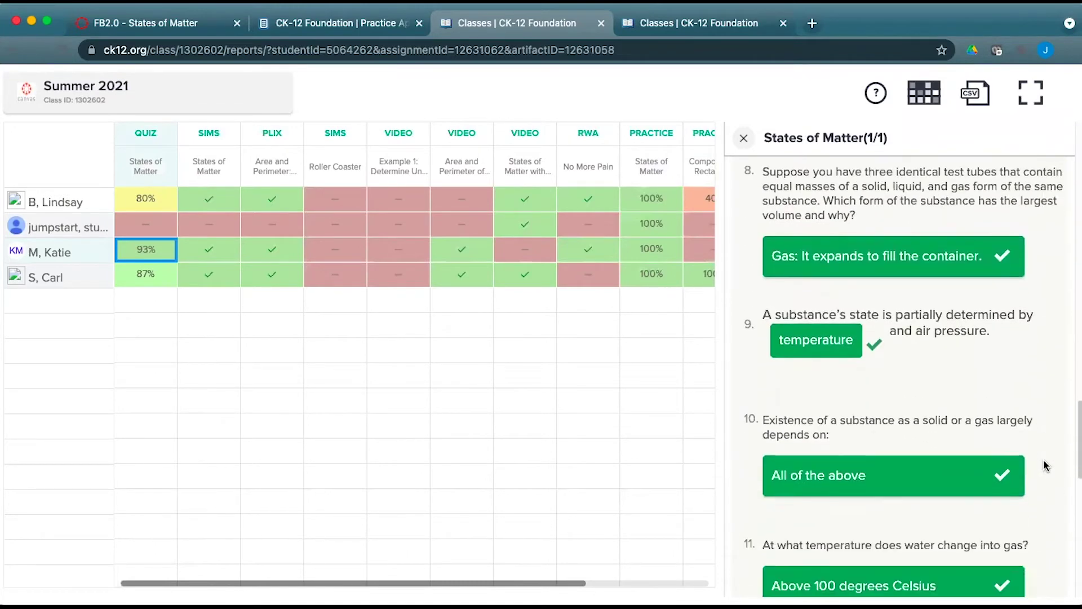
pyautogui.scroll(-2, 1046, 466)
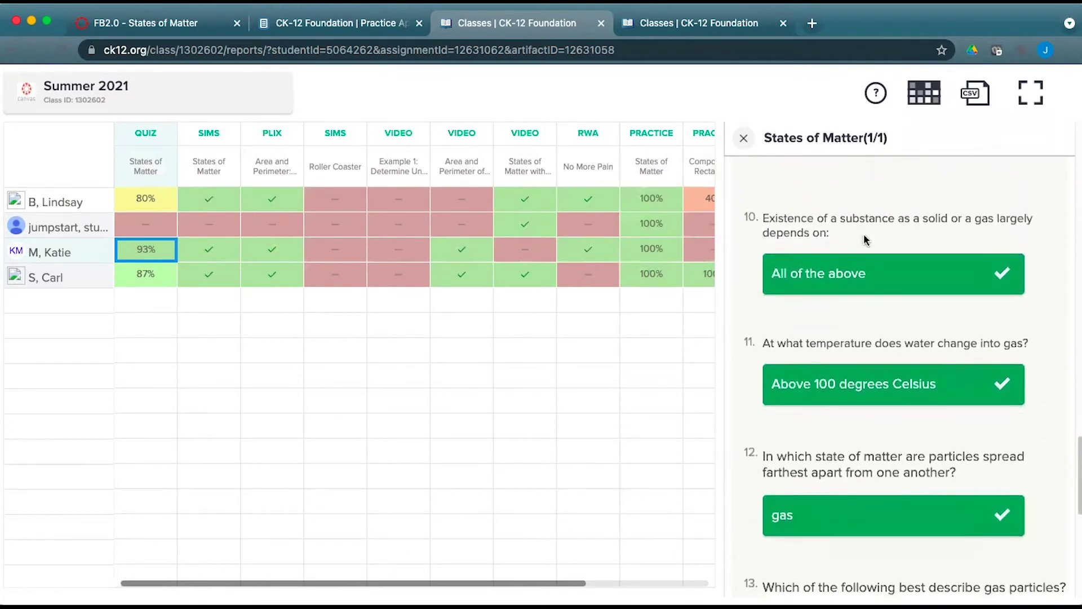
# Review the third student's 100% States of Matter practice answers and difficulty breakdown.
pyautogui.click(658, 249)
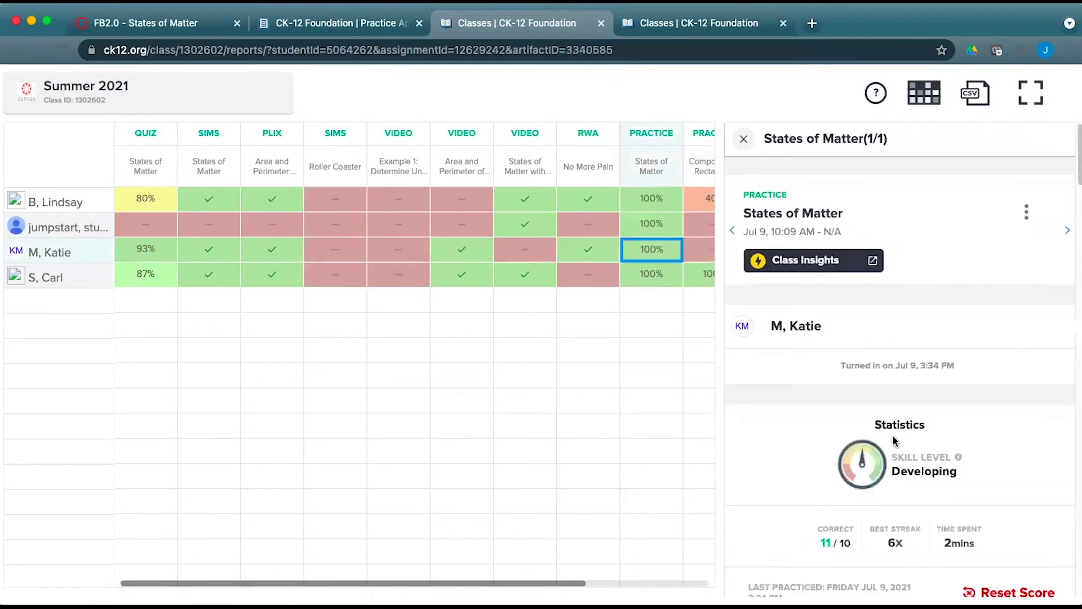
pyautogui.scroll(-5, 827, 381)
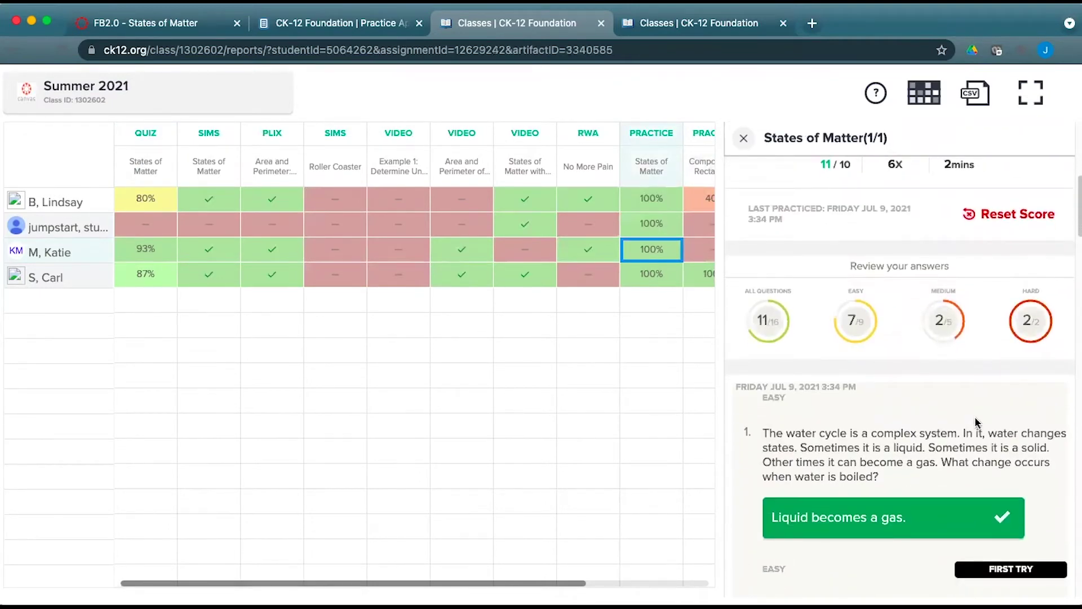
pyautogui.scroll(-3, 988, 361)
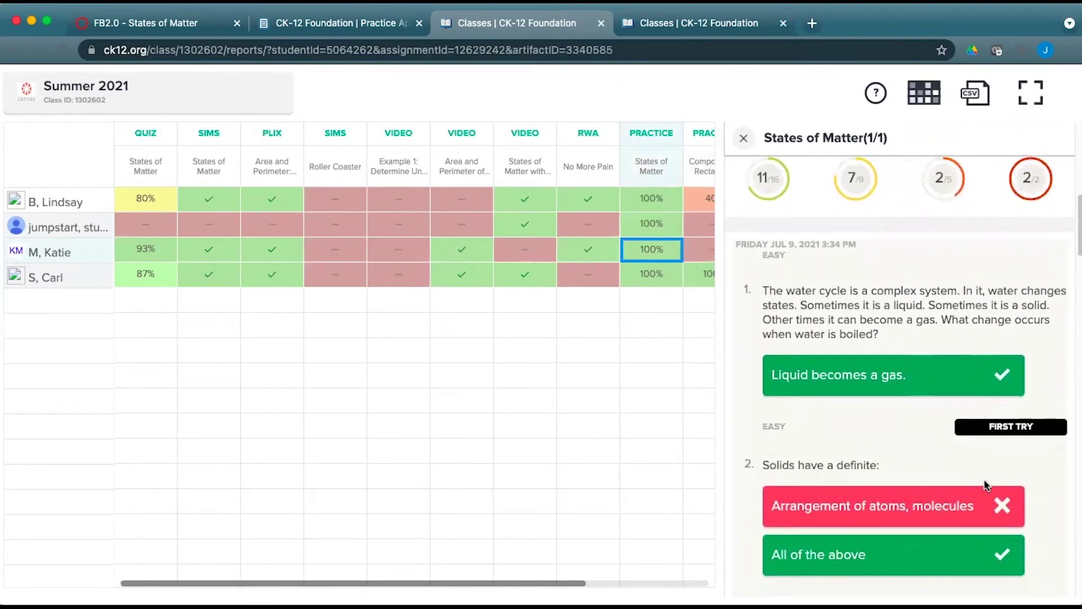
pyautogui.scroll(-9, 987, 485)
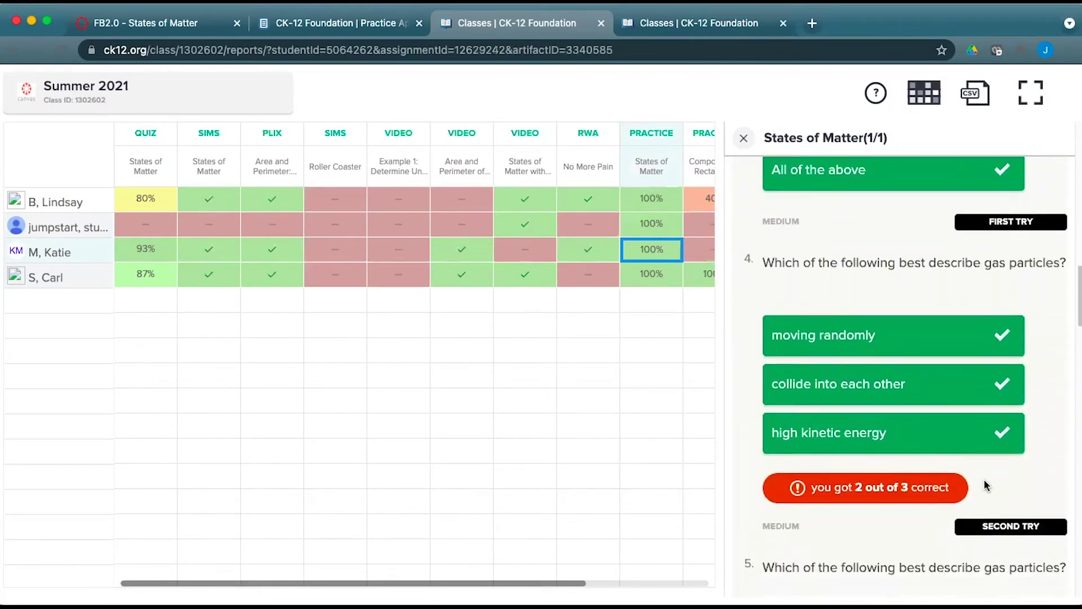
pyautogui.scroll(-9, 987, 485)
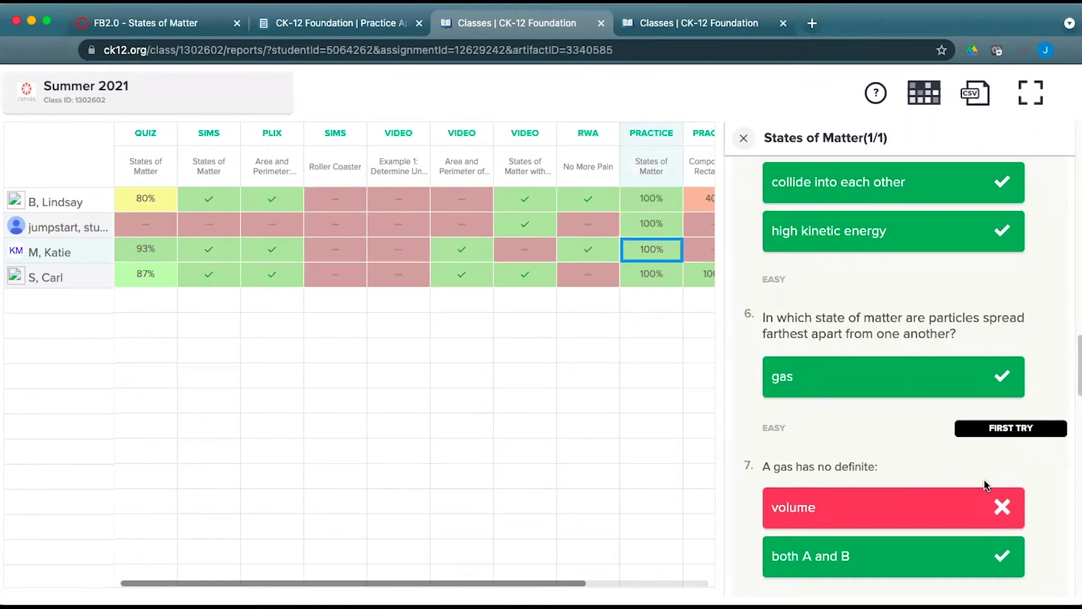
# Open States of Matter Class Insights, glance at the Classes report, and return to the insights overview.
pyautogui.click(343, 27)
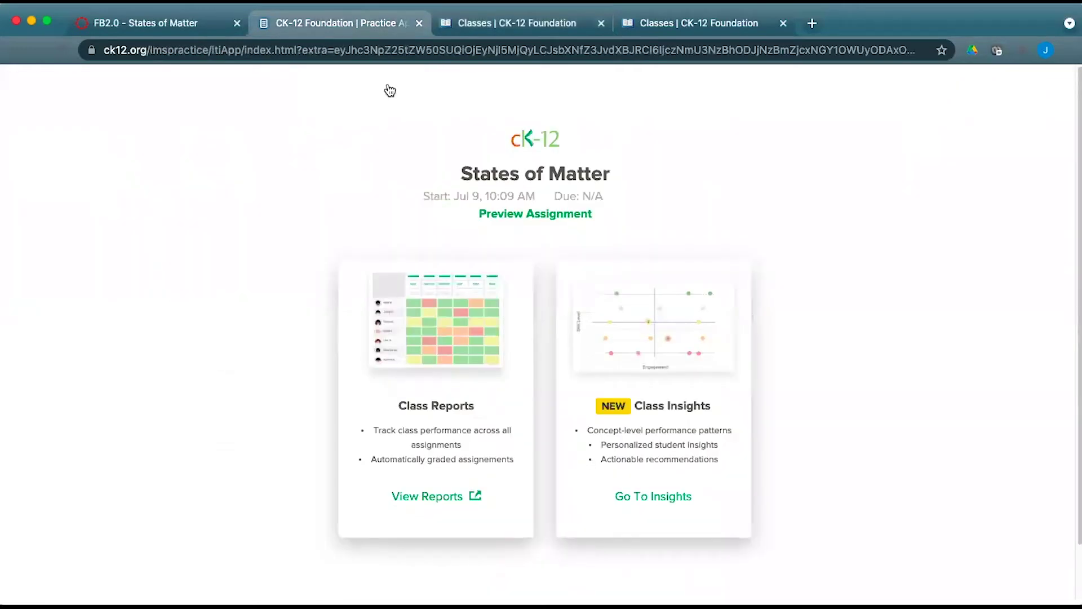
pyautogui.click(646, 499)
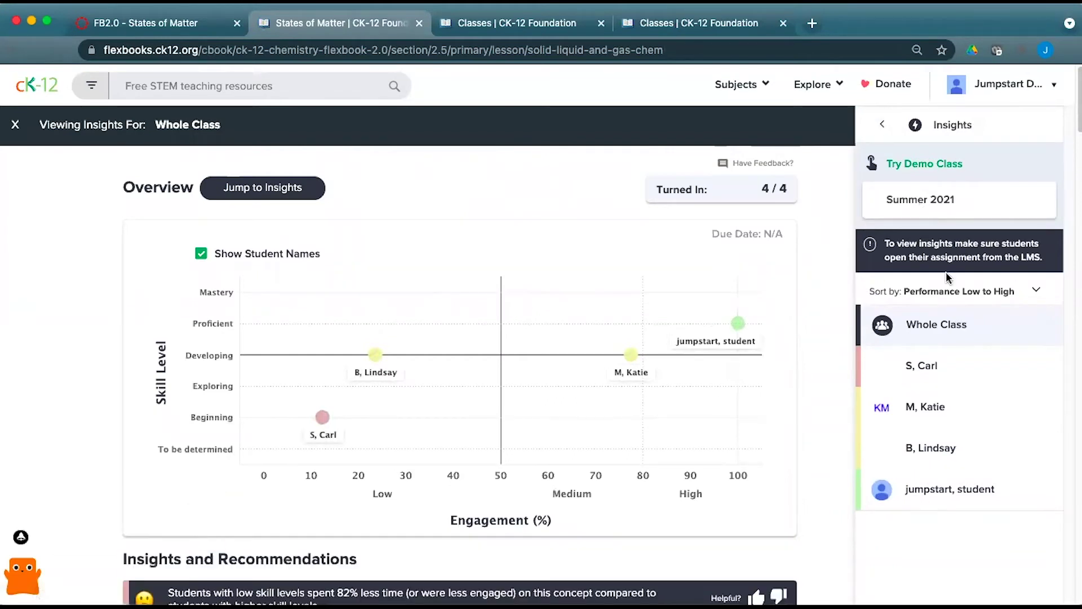
pyautogui.scroll(-2, 840, 417)
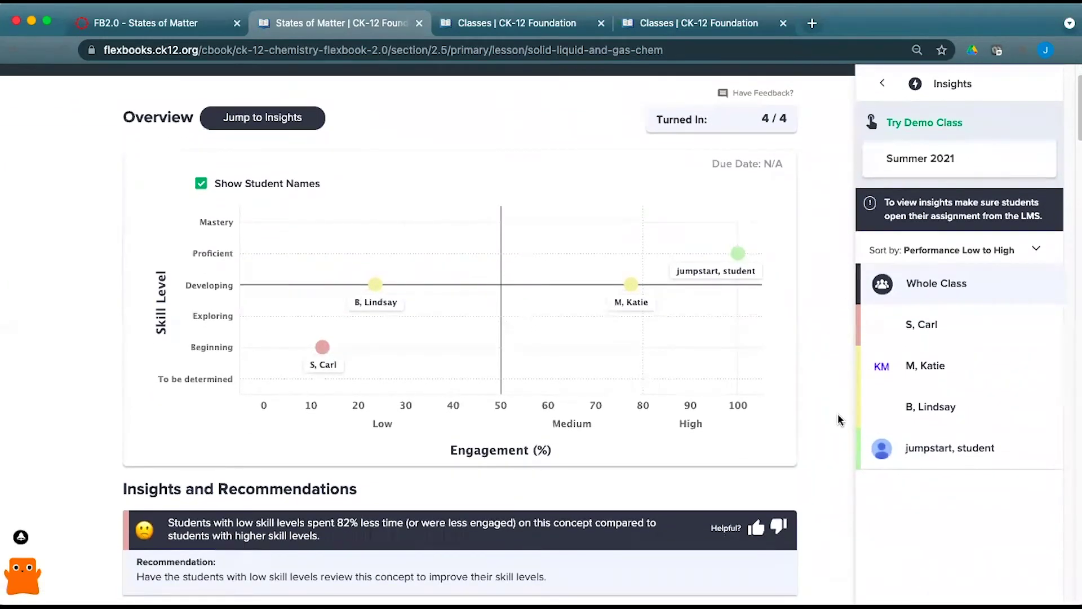
pyautogui.click(524, 23)
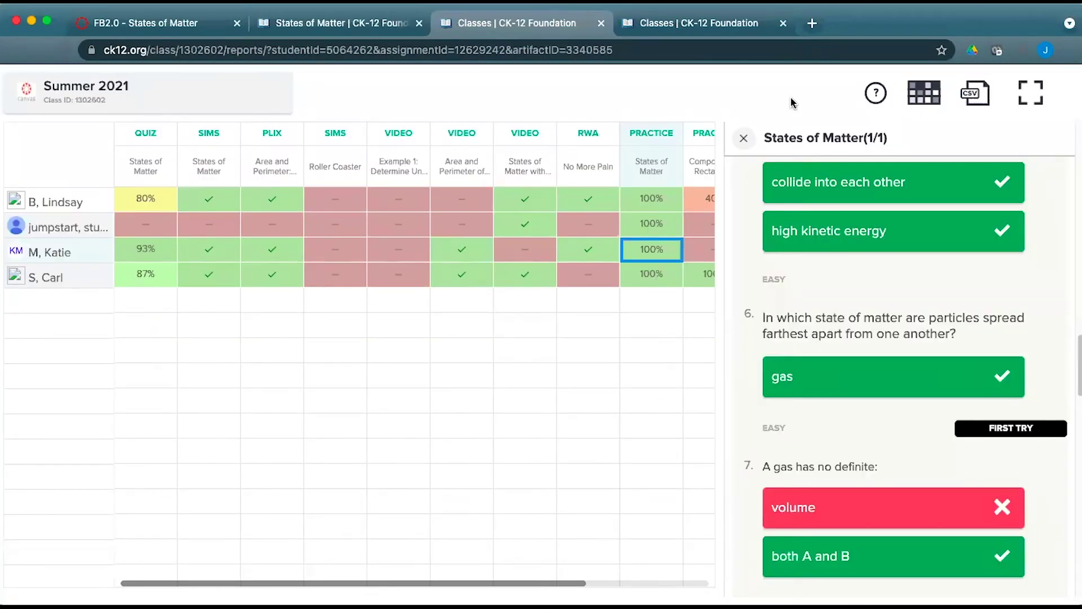
pyautogui.click(408, 27)
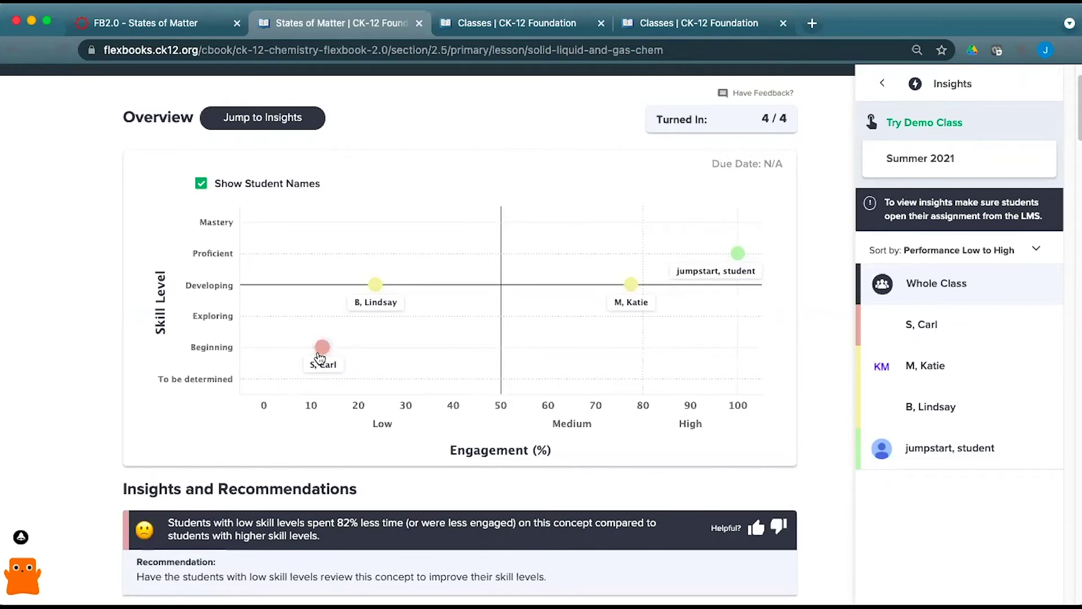
# Inspect the students at about 23% and 77% engagement, then scroll to Insights and Recommendations.
pyautogui.click(377, 286)
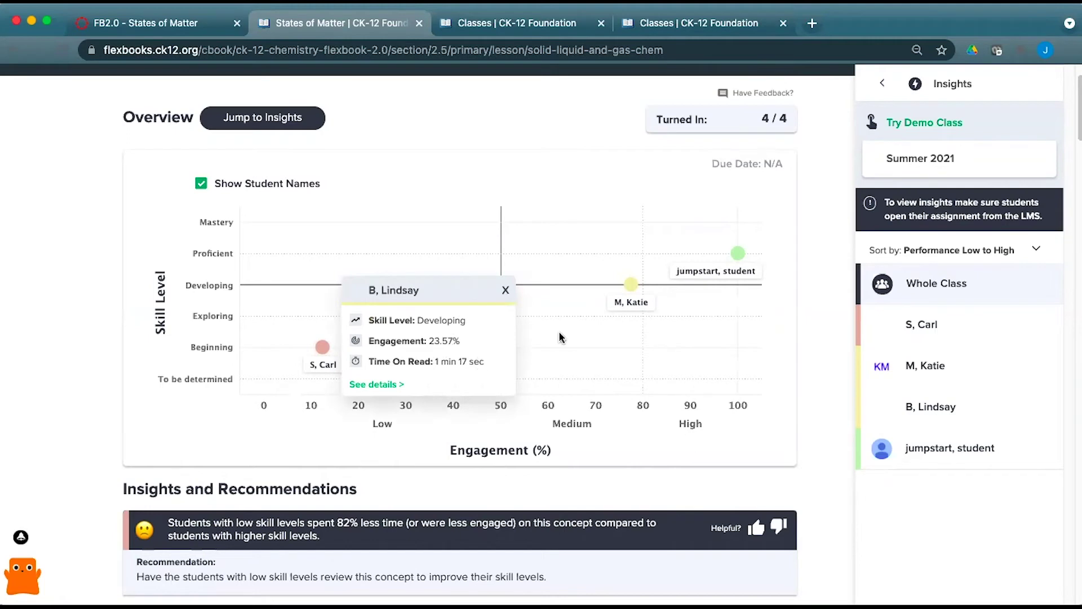
pyautogui.click(632, 285)
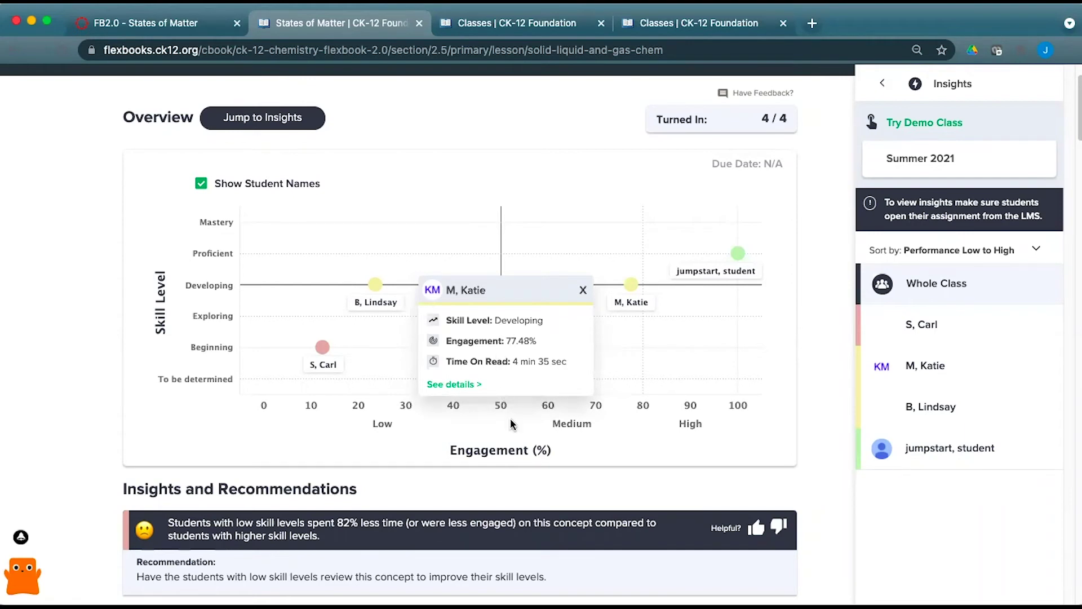
pyautogui.scroll(-1, 511, 424)
pyautogui.scroll(-10, 587, 370)
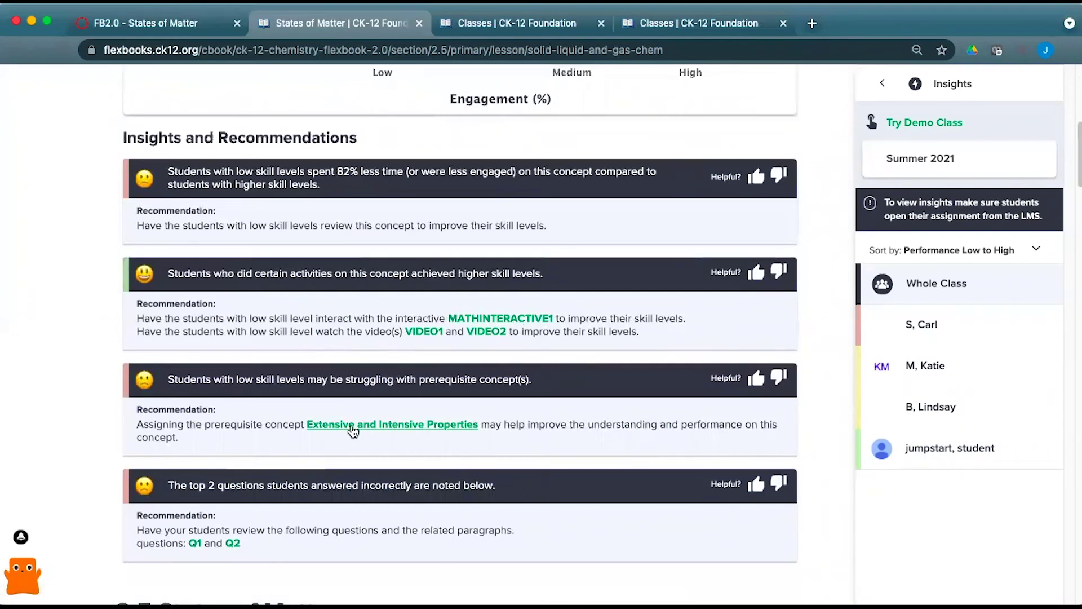
pyautogui.scroll(-3, 340, 536)
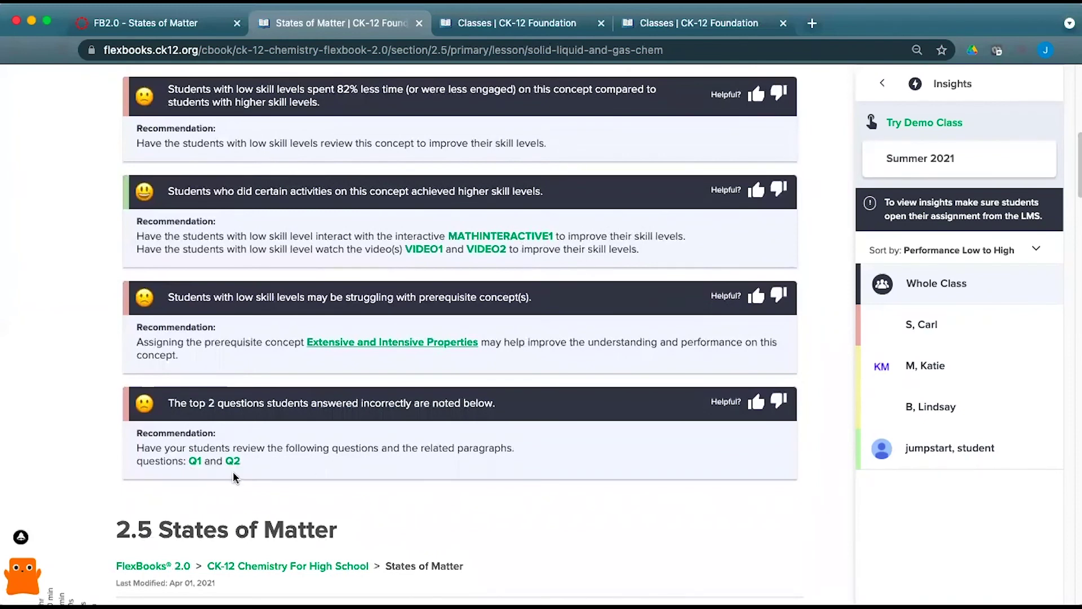
pyautogui.click(195, 461)
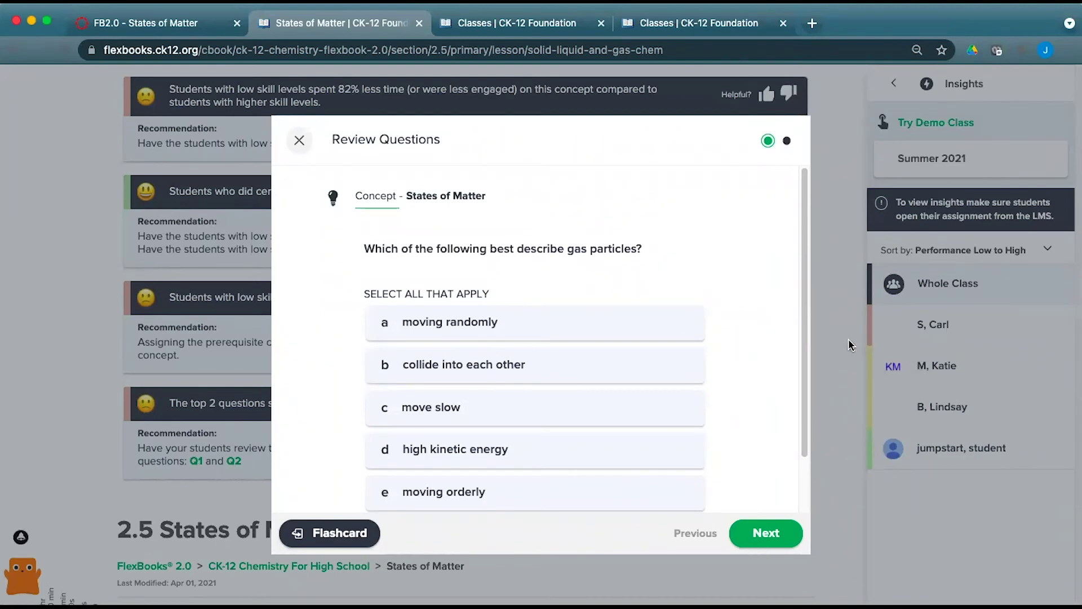
pyautogui.click(917, 370)
pyautogui.scroll(-8, 591, 442)
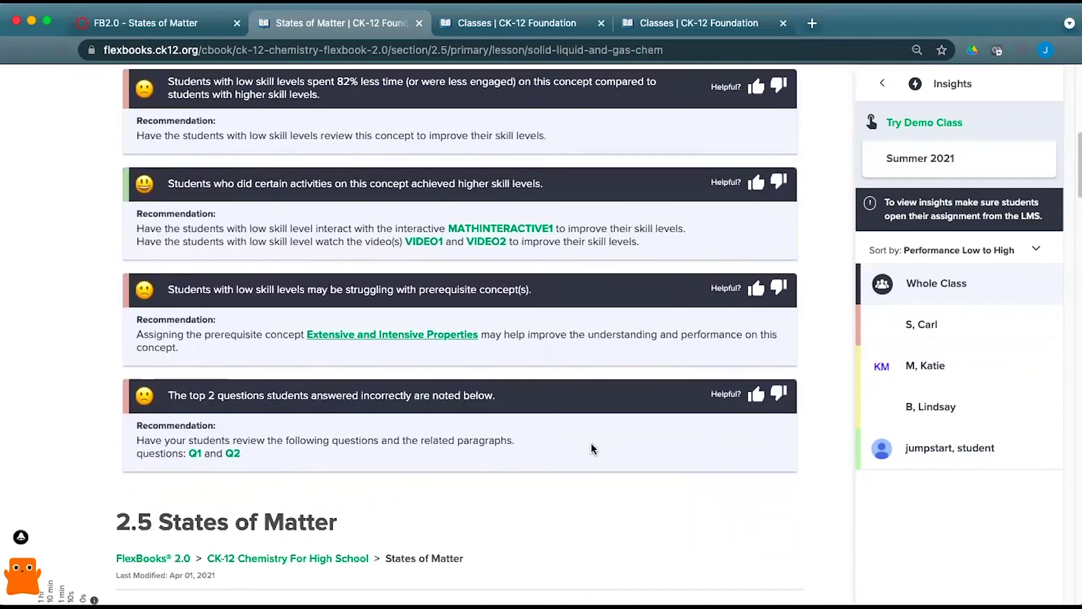
# Show lesson insights for the 77% engagement student and scroll through their details.
pyautogui.click(950, 375)
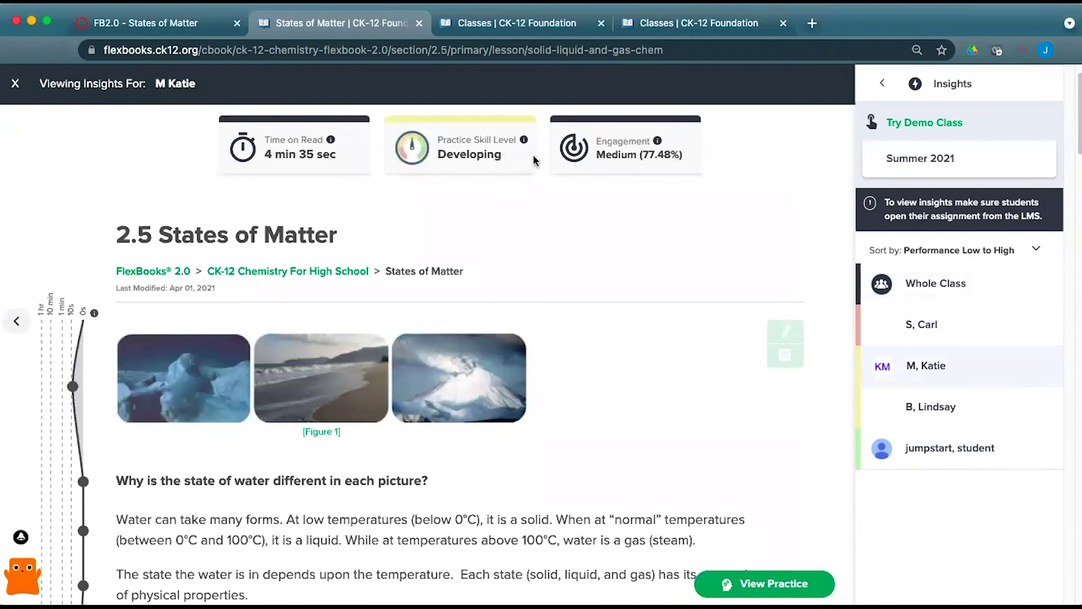
pyautogui.scroll(-5, 650, 348)
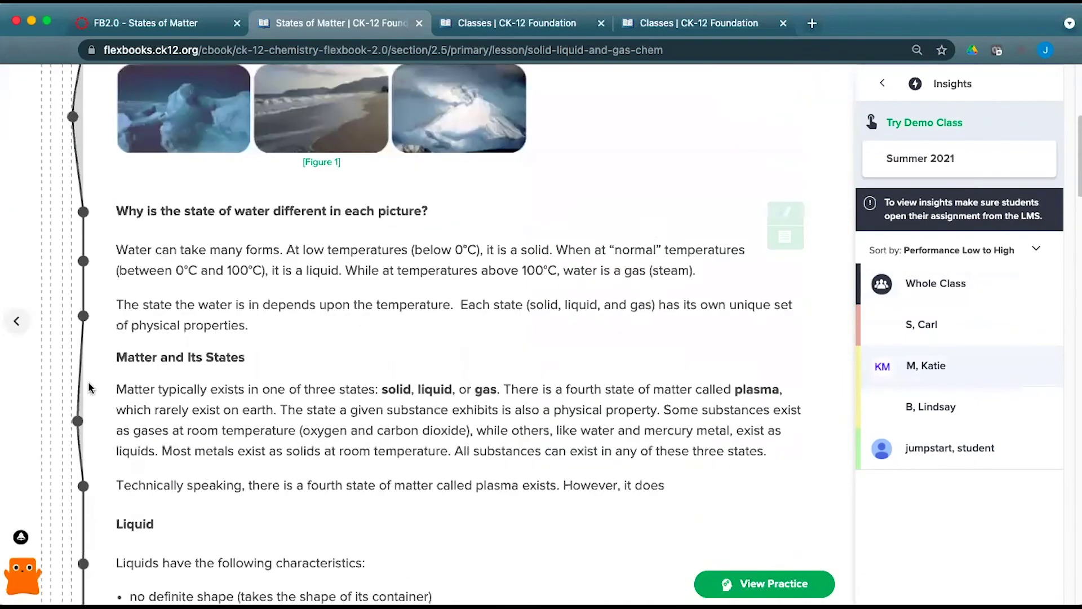
pyautogui.scroll(-14, 88, 381)
pyautogui.scroll(-18, 89, 383)
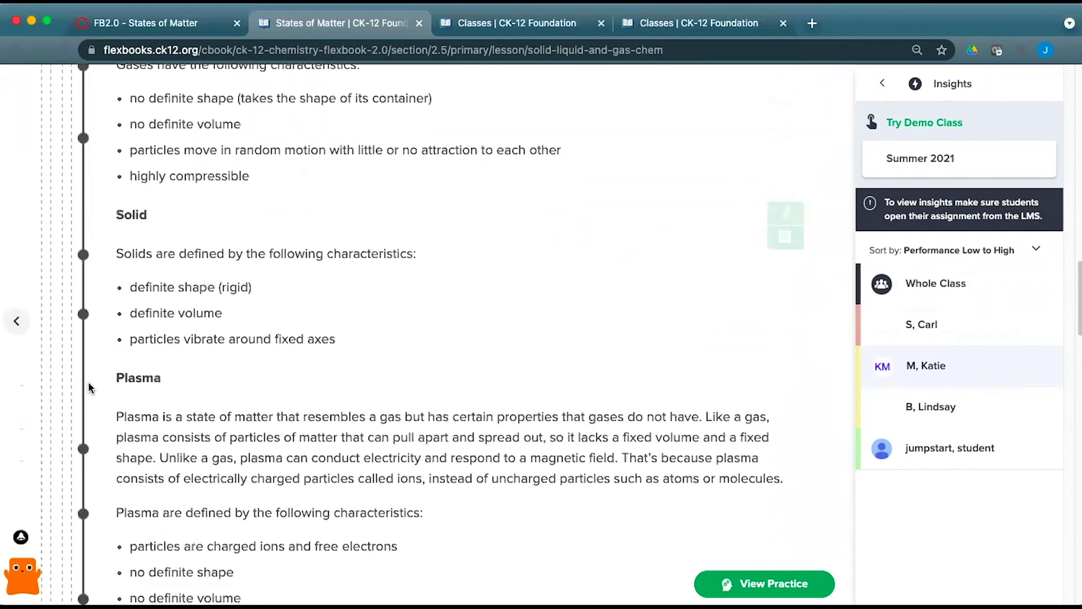
pyautogui.scroll(-2, 88, 381)
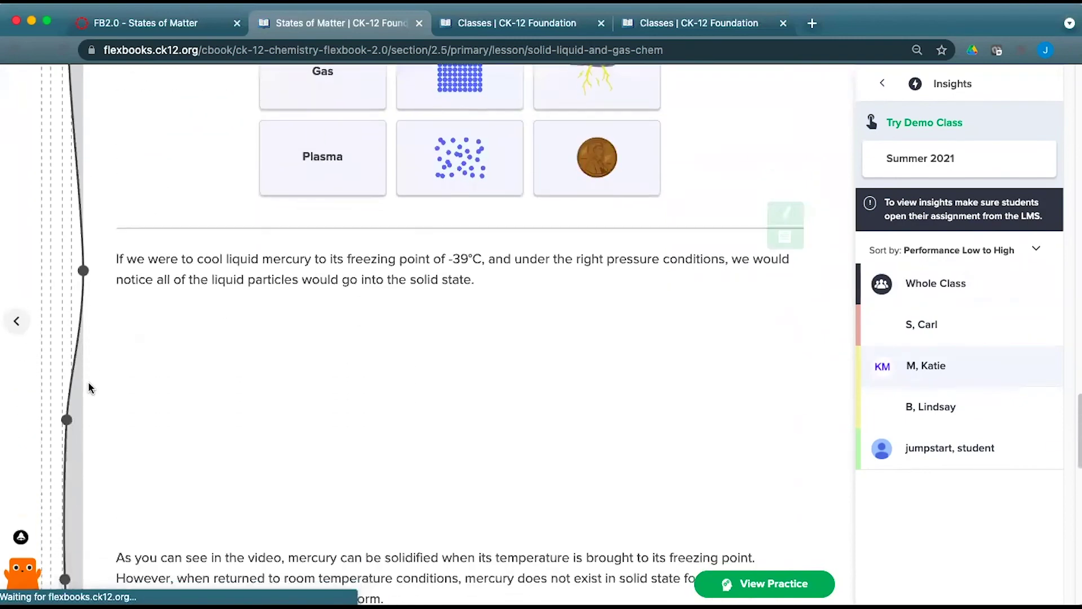
pyautogui.scroll(2, 374, 198)
pyautogui.scroll(-4, 357, 241)
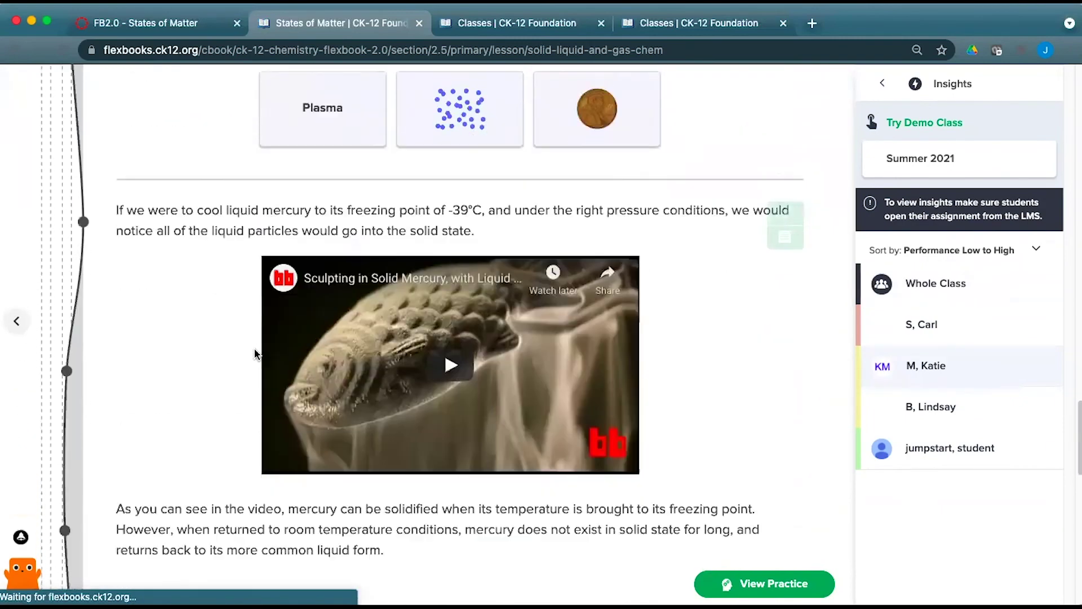
pyautogui.scroll(-8, 158, 390)
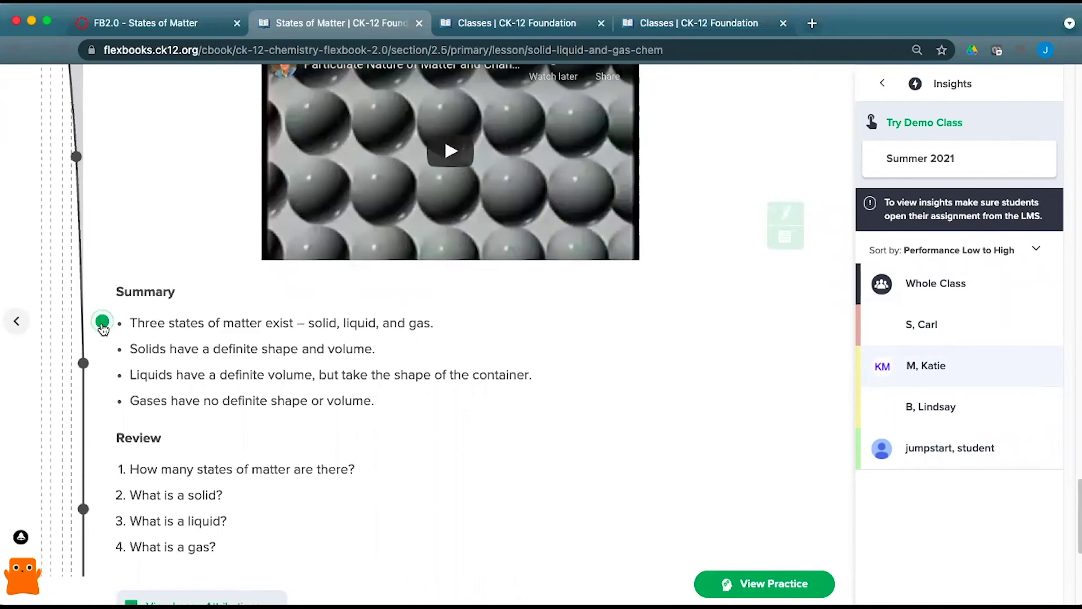
# Check and close the first summary point's Review Questions, then return to Whole Class insights.
pyautogui.click(102, 323)
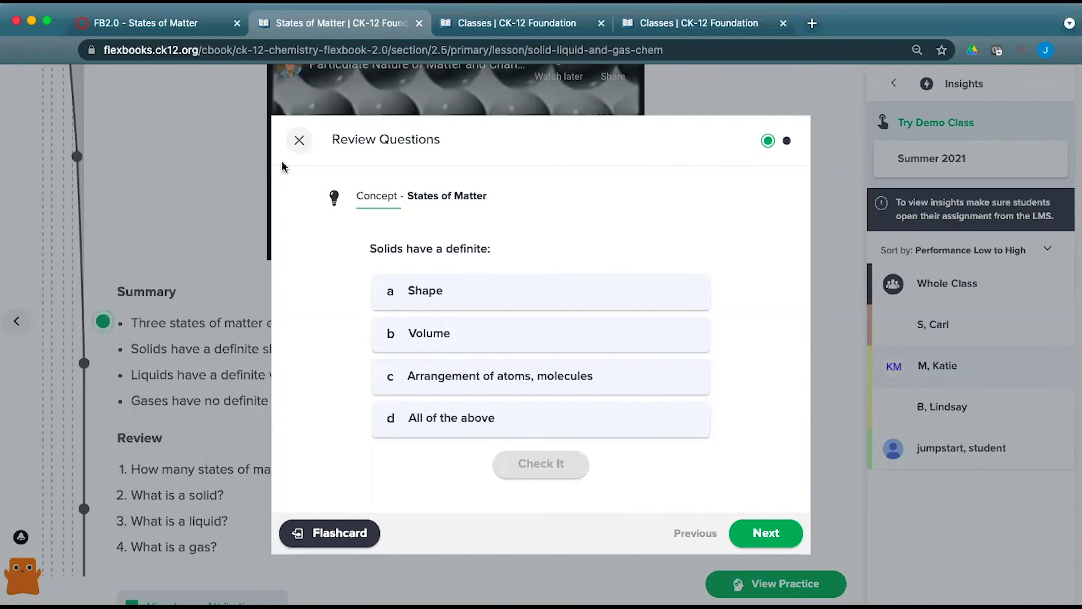
pyautogui.click(299, 140)
pyautogui.scroll(20, 419, 313)
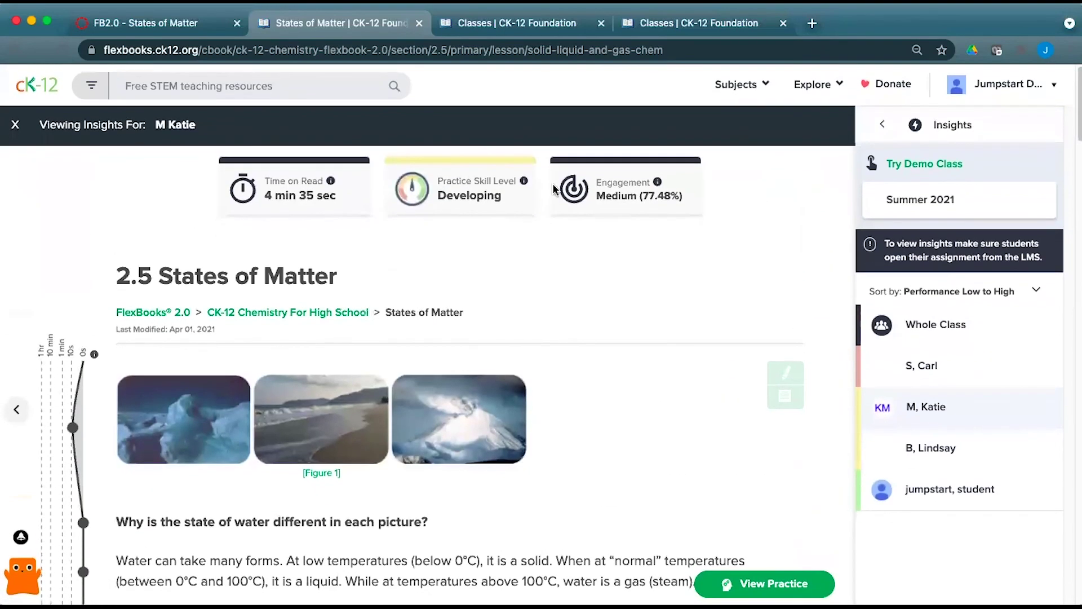
pyautogui.click(932, 333)
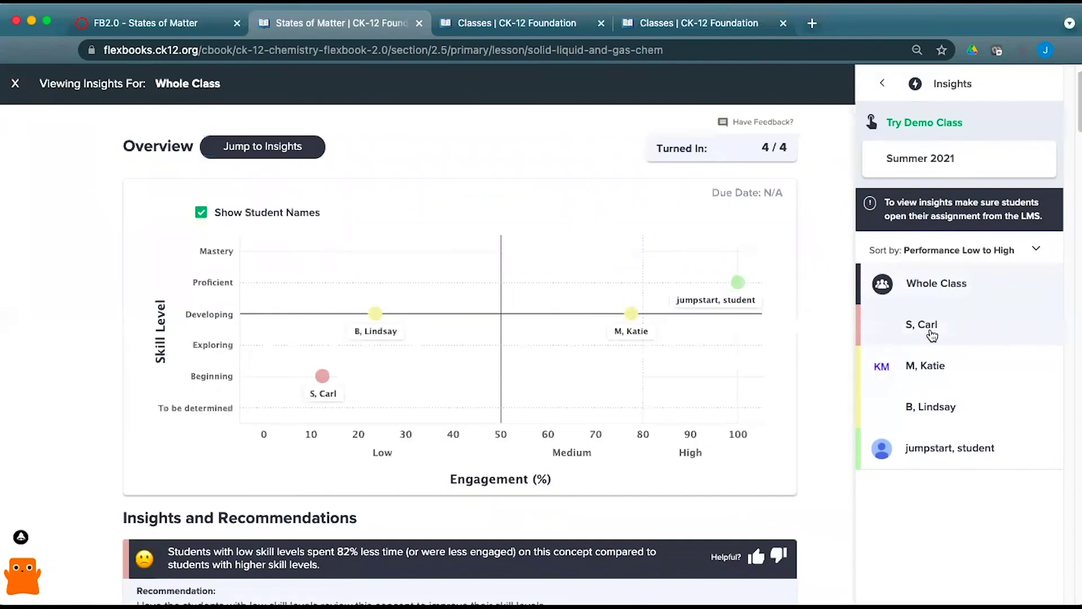